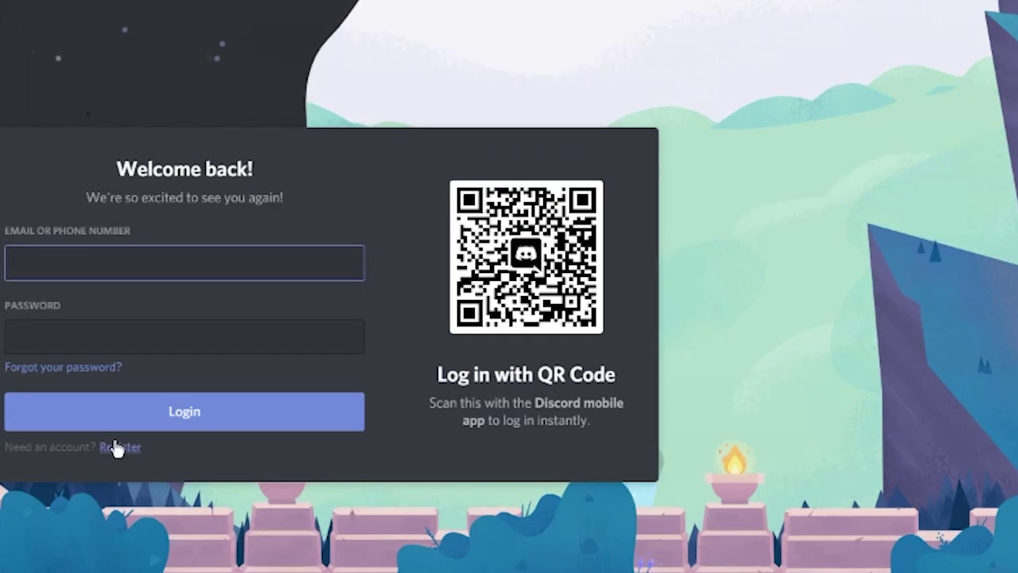
# Step: Register the new account with a 5 May 1999 birth date and accepted terms, resubmitting with a corrected password
pyautogui.click(170, 421)
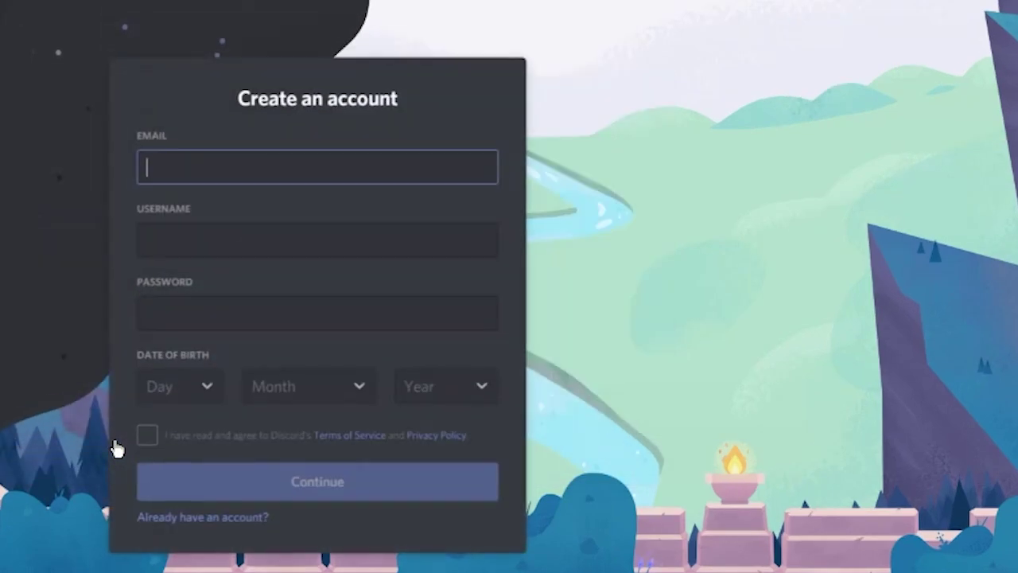
pyautogui.click(238, 237)
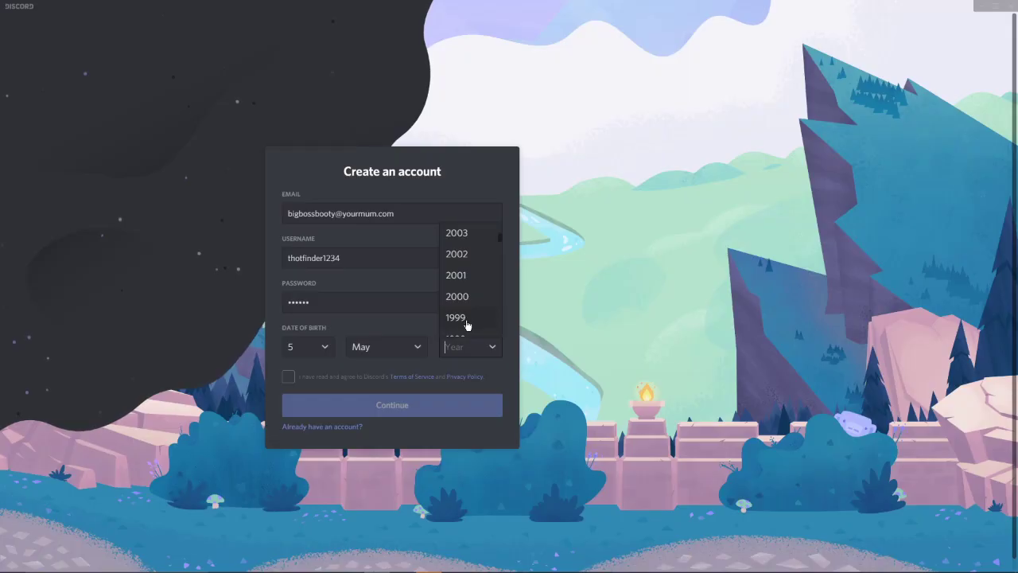
pyautogui.click(464, 322)
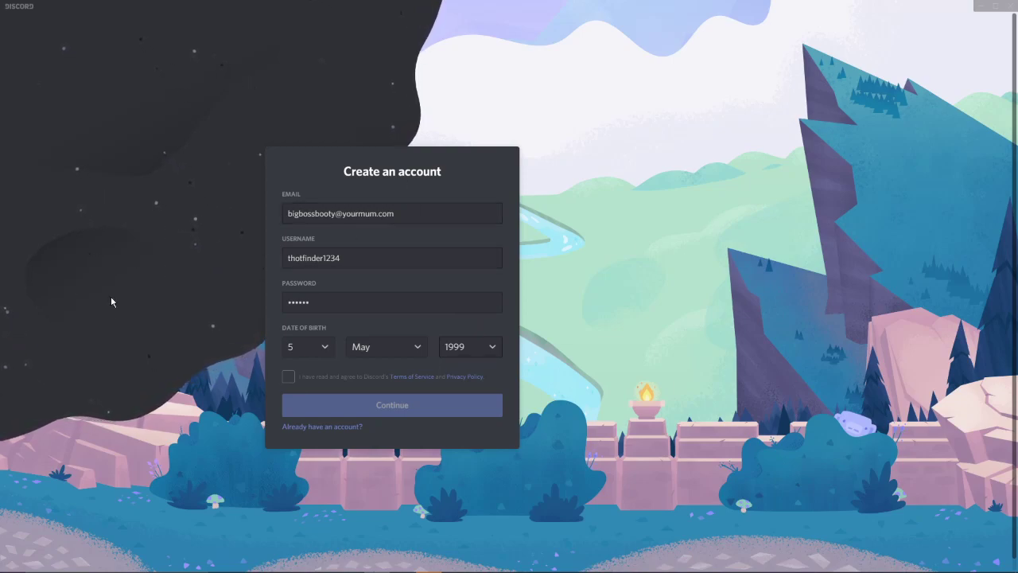
pyautogui.click(288, 376)
pyautogui.click(385, 407)
pyautogui.click(341, 306)
pyautogui.press('Return')
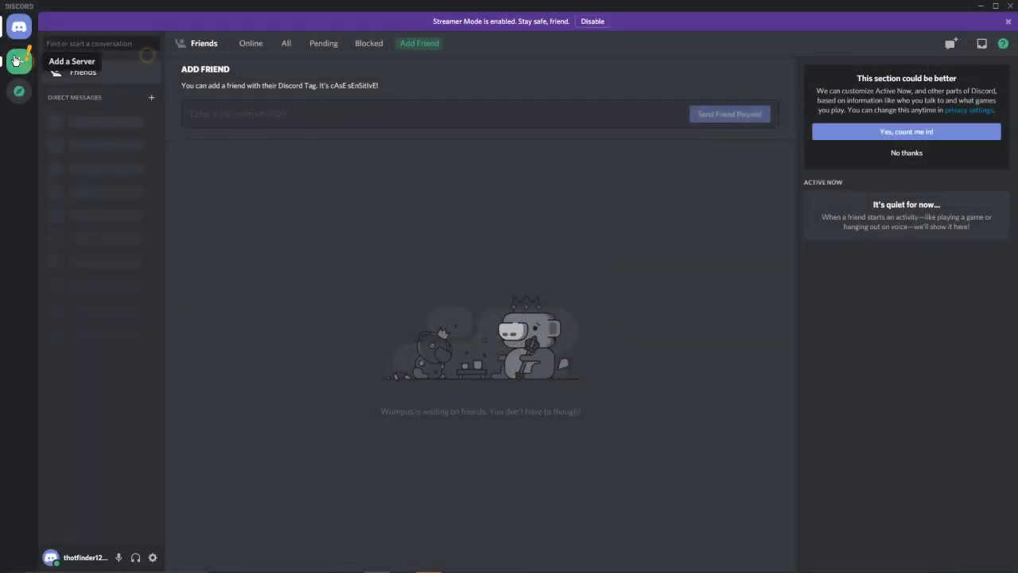
# Step: Decline the Active Now offer, close the Streamer Mode notice, and dismiss the server tip and Create a server modal
pyautogui.click(923, 153)
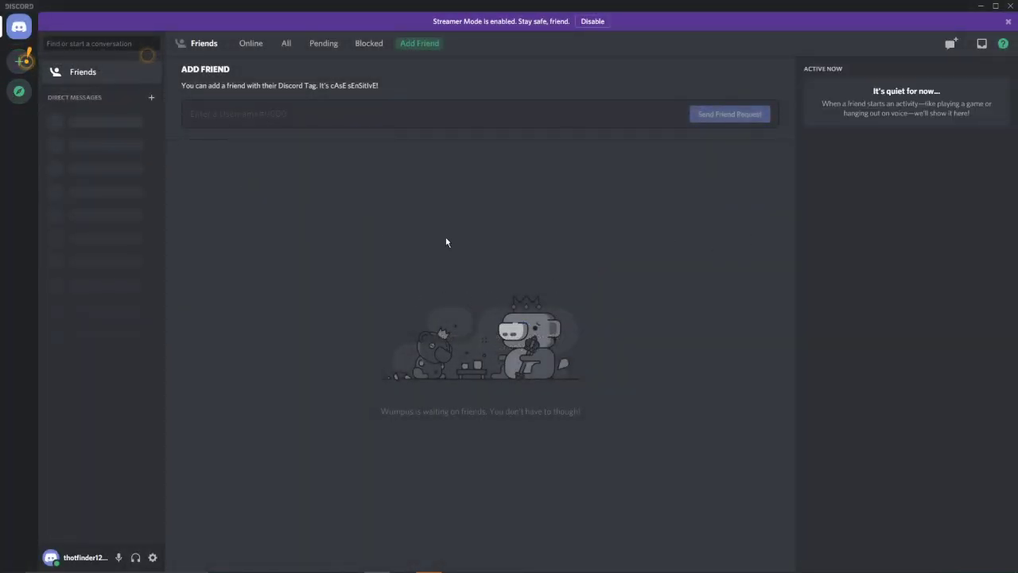
pyautogui.click(1010, 24)
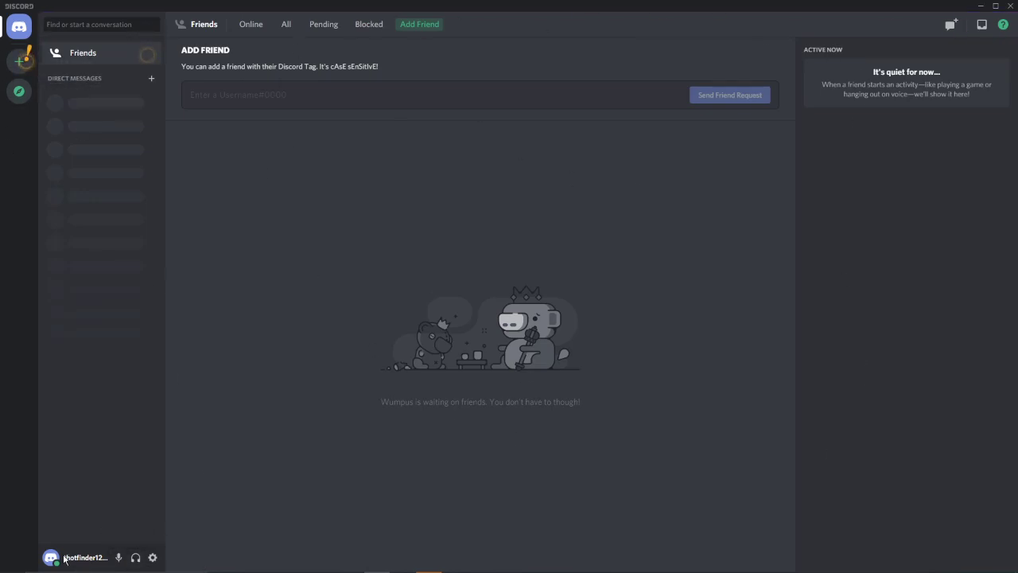
pyautogui.click(63, 105)
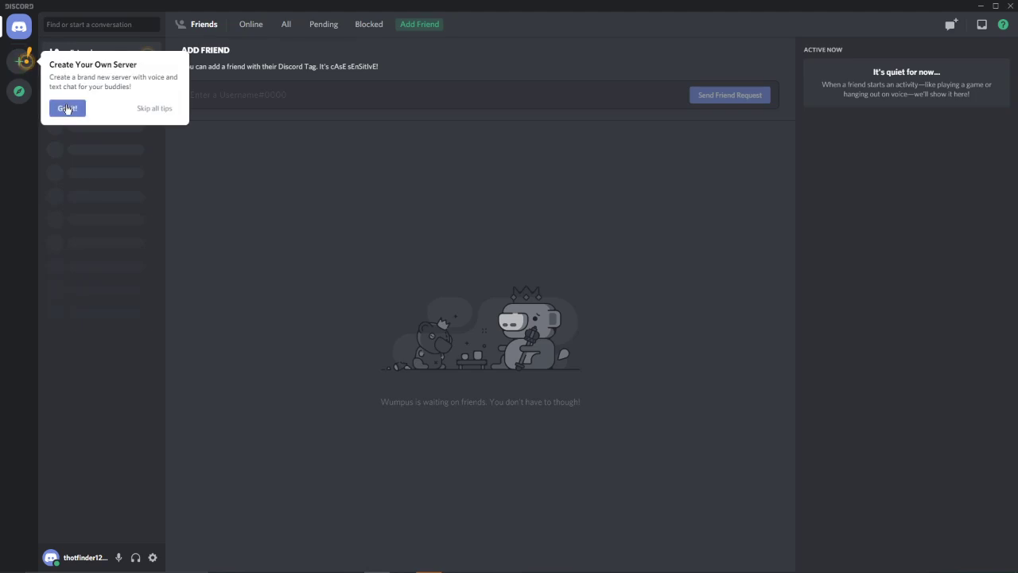
pyautogui.click(17, 64)
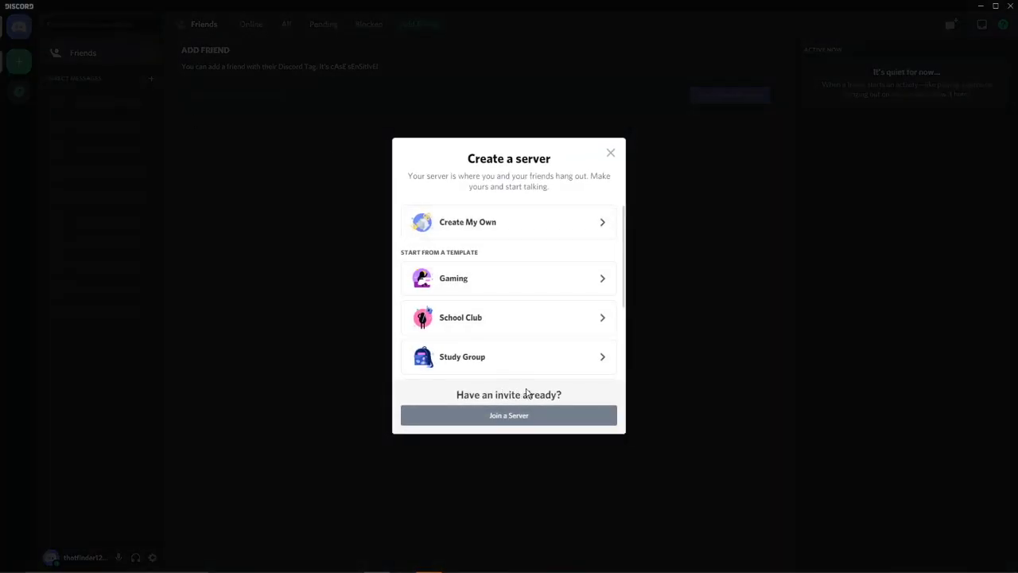
pyautogui.click(610, 153)
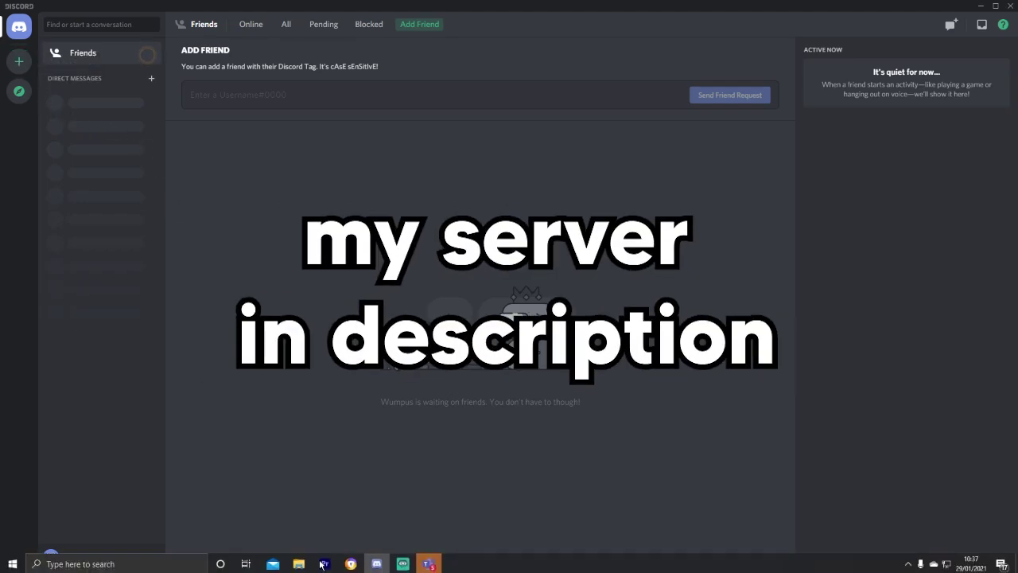
# Step: Briefly bring up the Start menu and Chrome, then return to the Discord window
pyautogui.press('super')
pyautogui.click(325, 336)
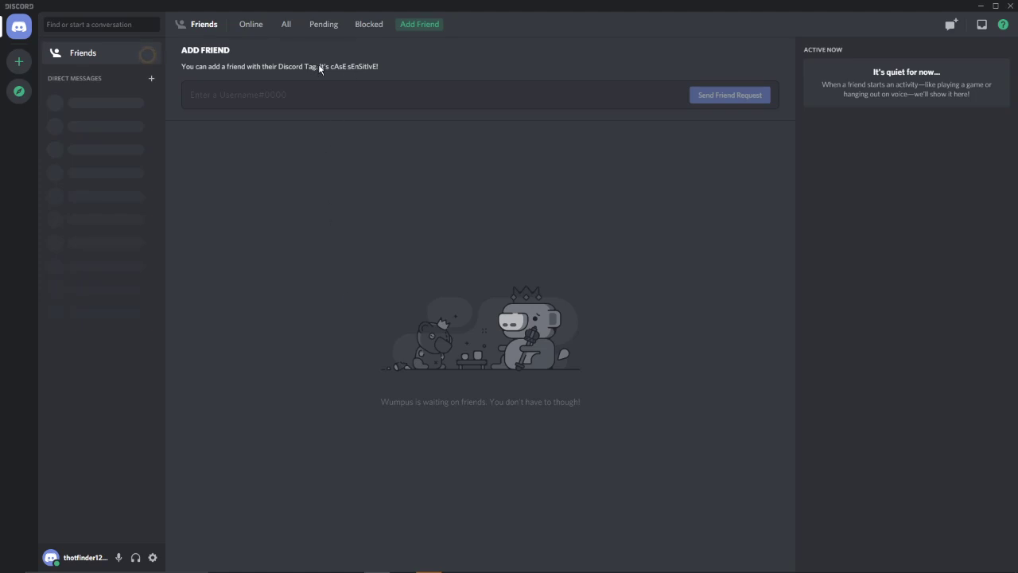
pyautogui.moveTo(363, 562)
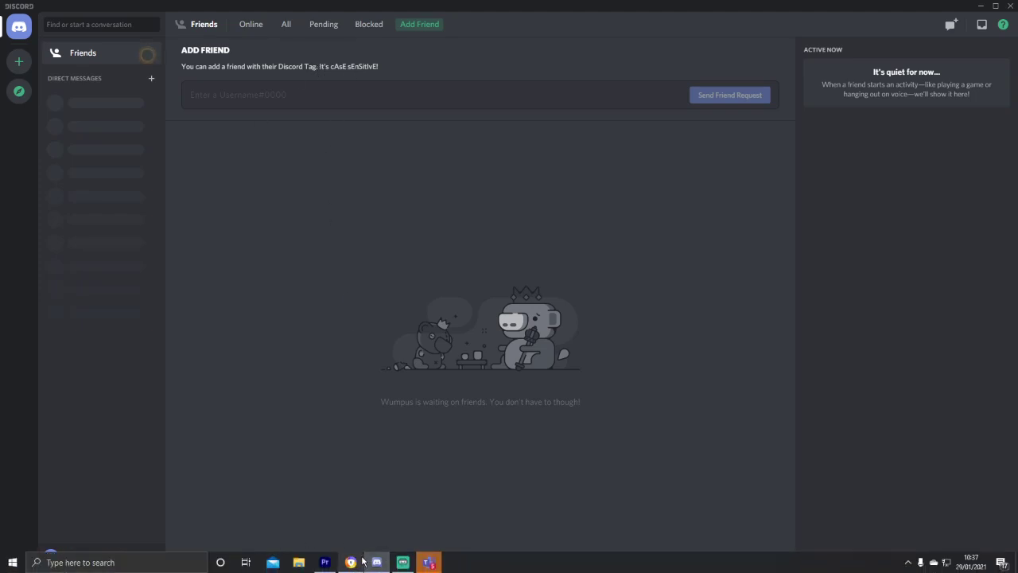
pyautogui.click(351, 562)
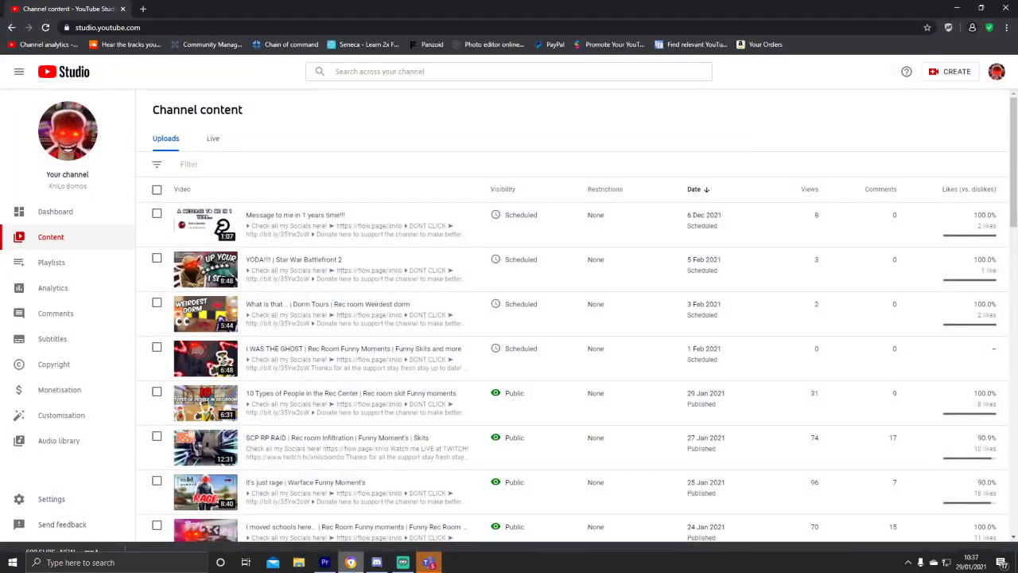
pyautogui.click(351, 563)
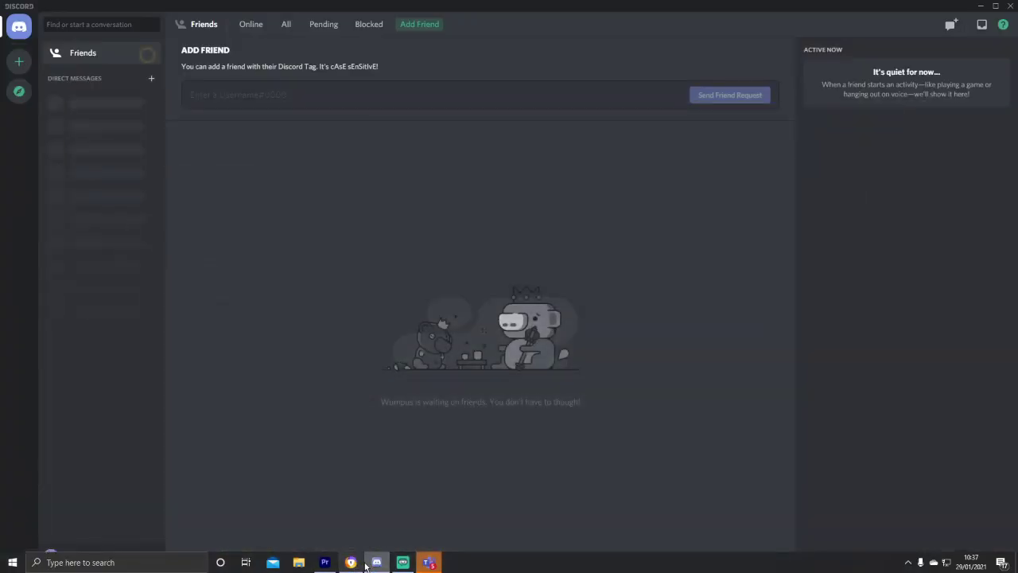
# Step: Join the Network Advertisements server by entering its invite code under Join a Server
pyautogui.click(19, 61)
pyautogui.click(513, 414)
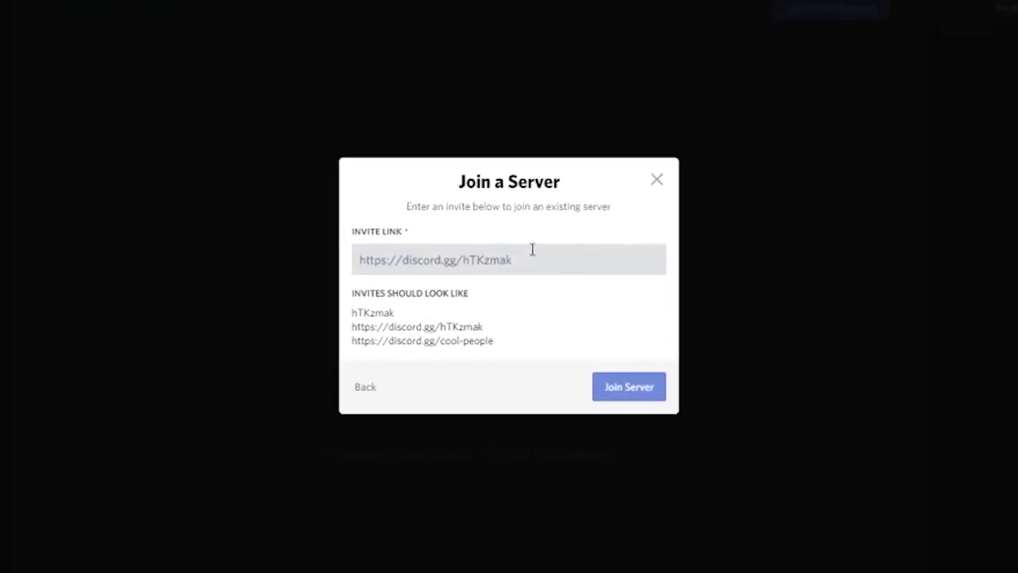
pyautogui.write('SGyA')
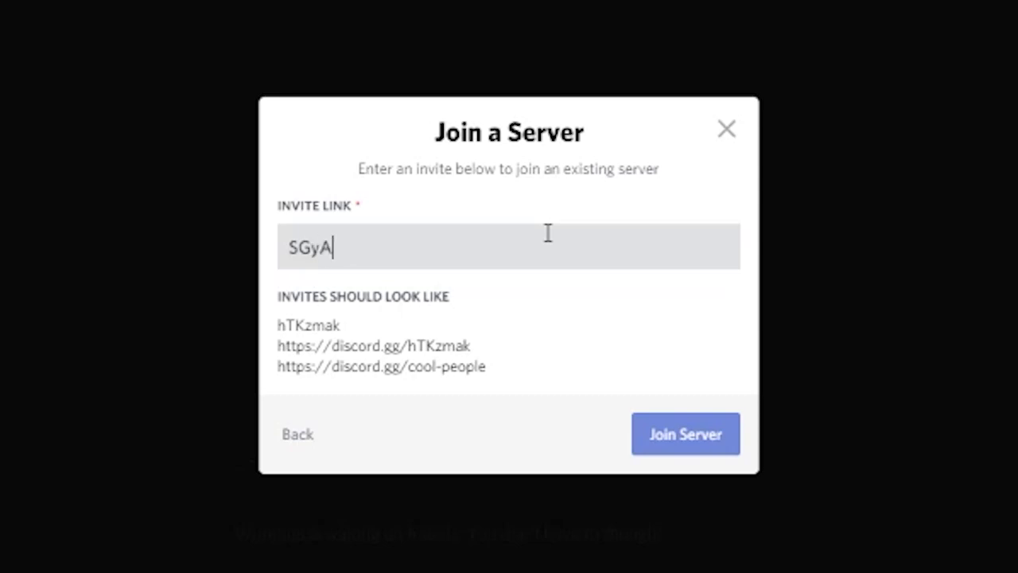
pyautogui.write('aem')
pyautogui.press('Return')
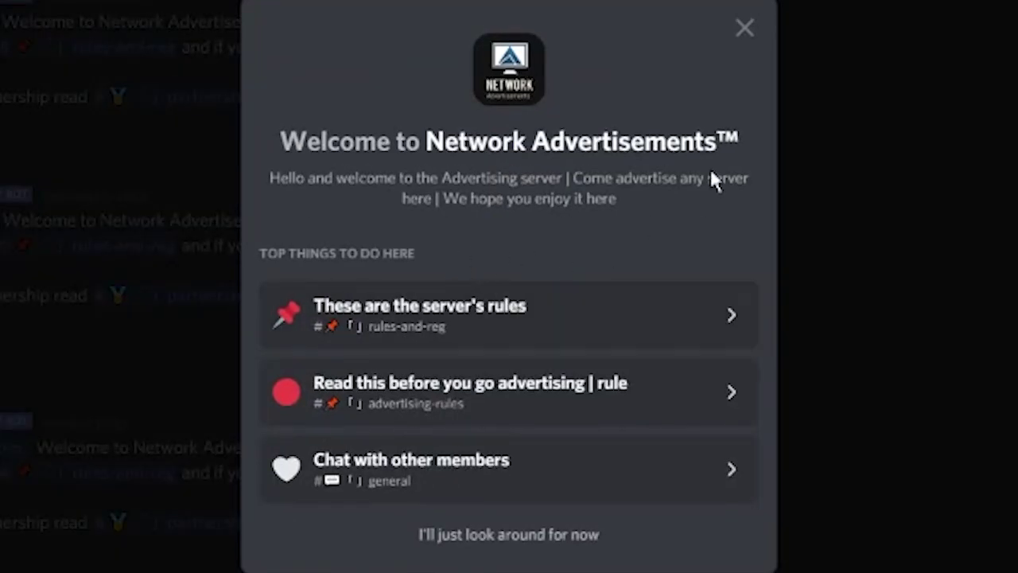
# Step: Close the welcome screen, glance at a member's profile, and browse the #community-servers ads
pyautogui.click(744, 28)
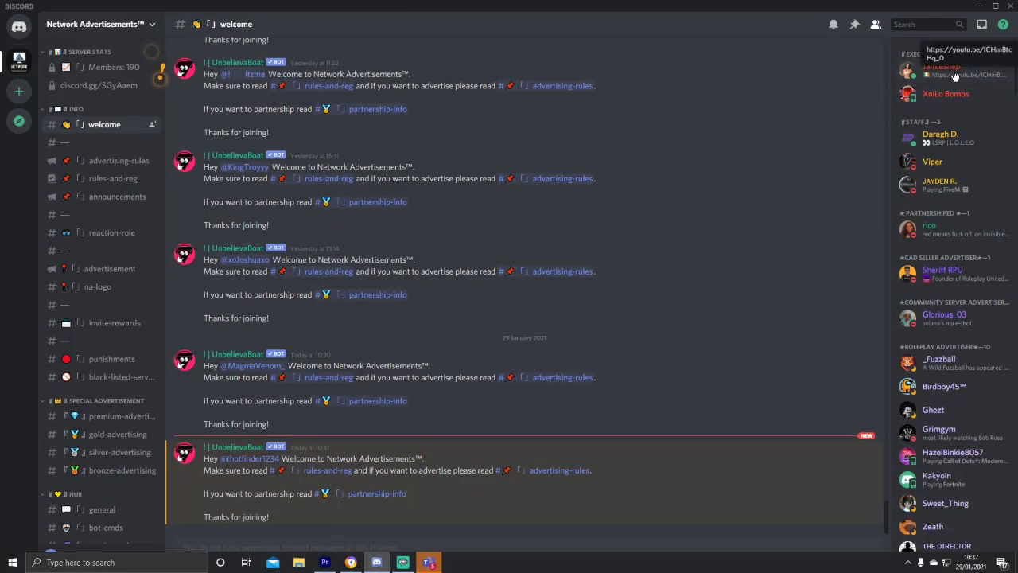
pyautogui.click(963, 95)
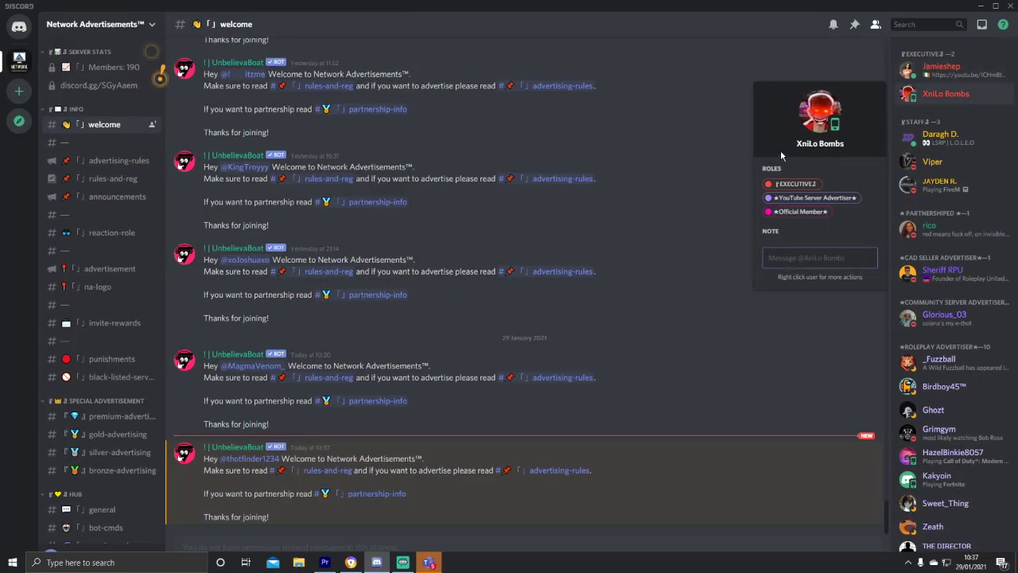
pyautogui.click(674, 118)
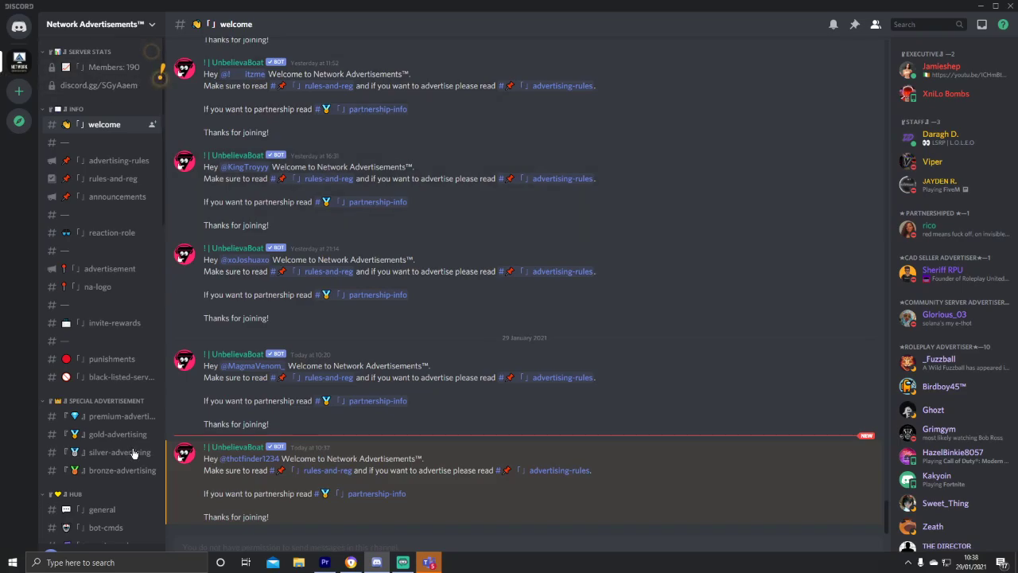
pyautogui.scroll(-10, 94, 318)
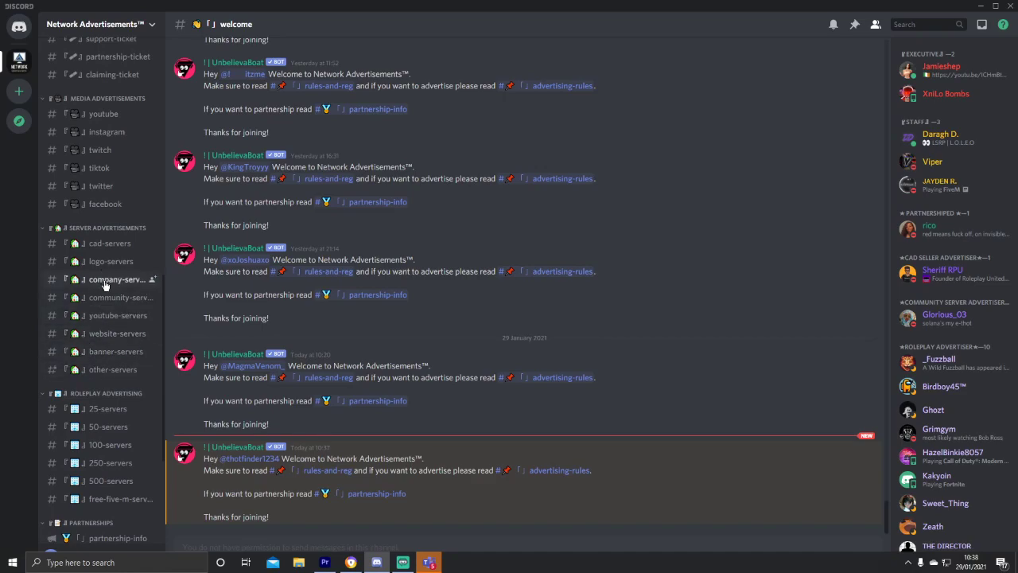
pyautogui.click(93, 297)
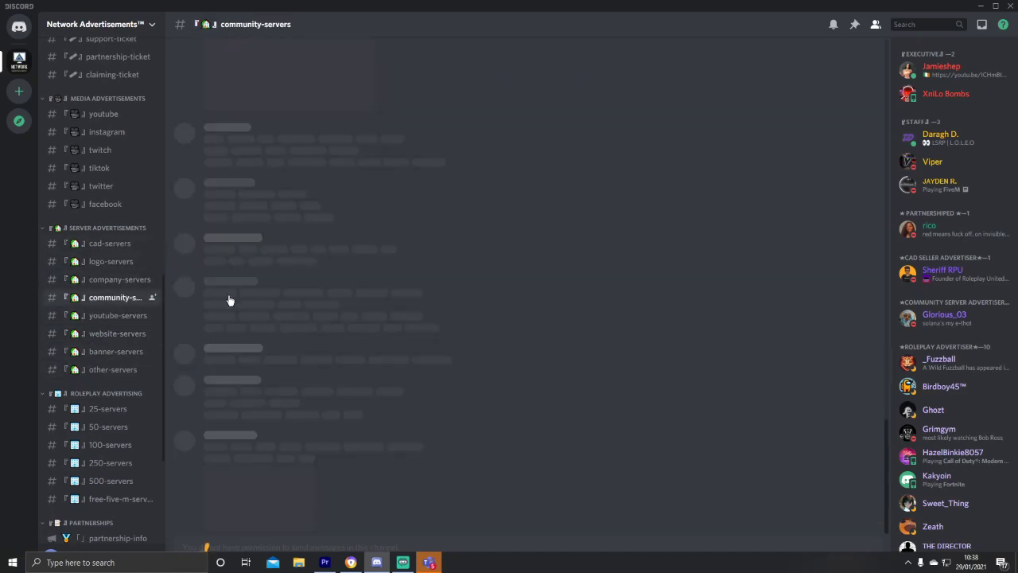
pyautogui.scroll(15, 288, 412)
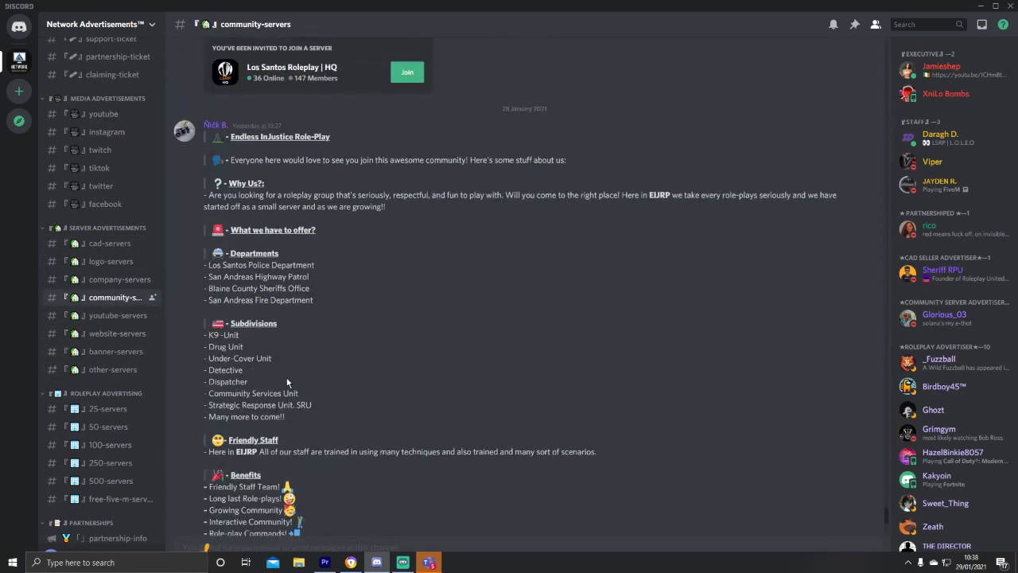
pyautogui.scroll(-15, 287, 383)
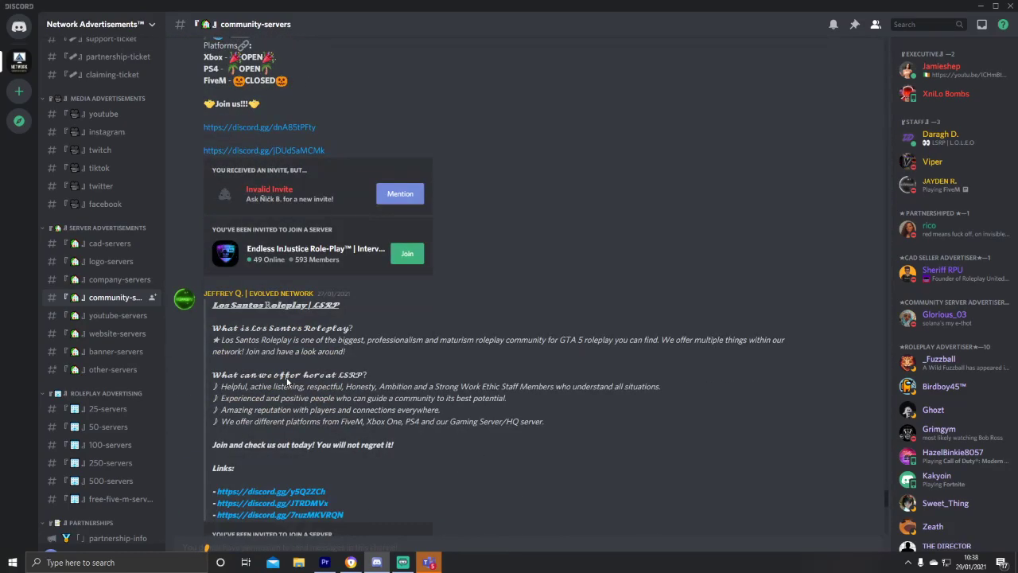
# Step: Open #youtube-servers and scroll through its posted server advertisements
pyautogui.click(125, 318)
pyautogui.scroll(4, 249, 409)
pyautogui.scroll(8, 245, 417)
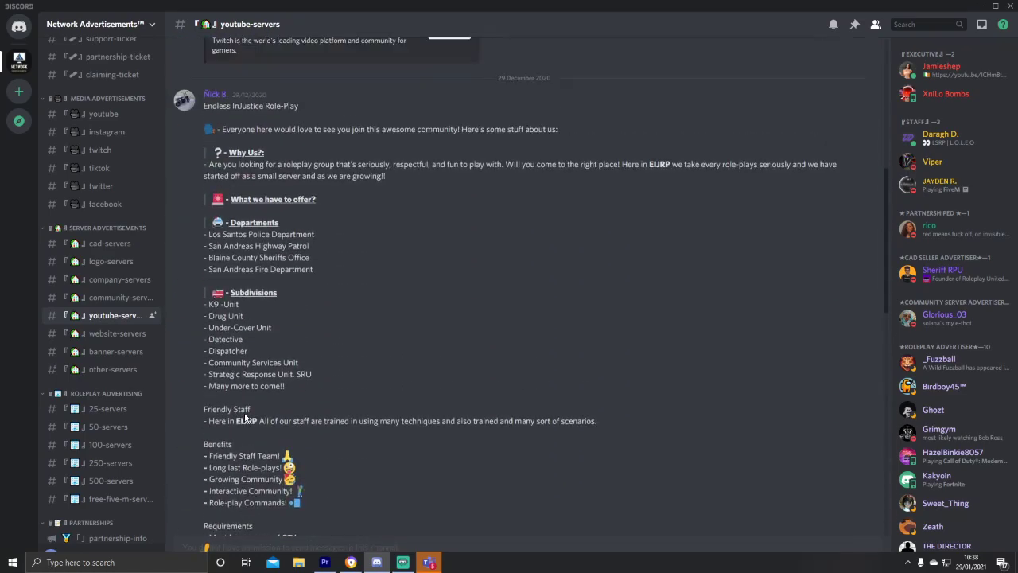
pyautogui.scroll(6, 175, 227)
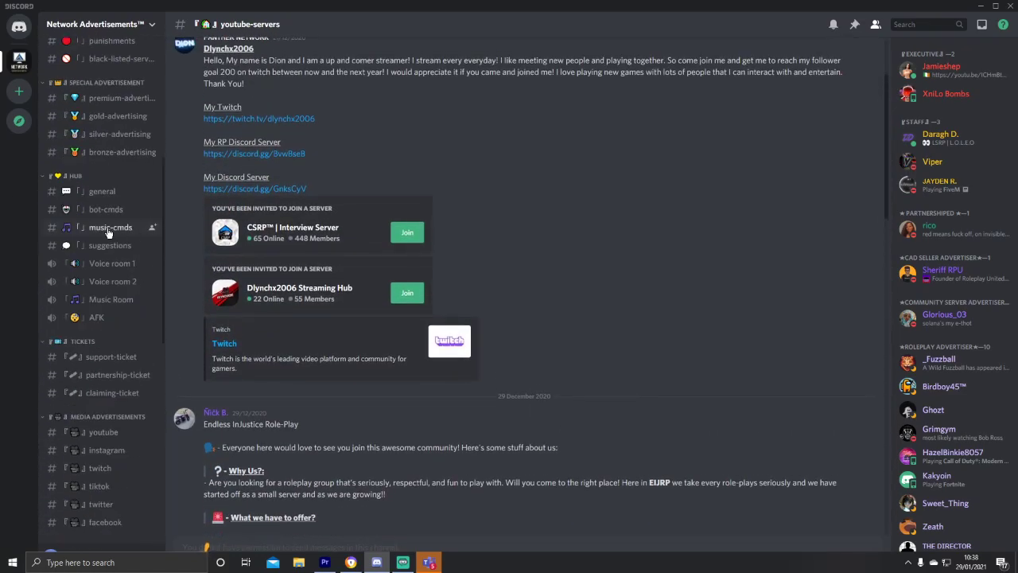
pyautogui.scroll(5, 109, 232)
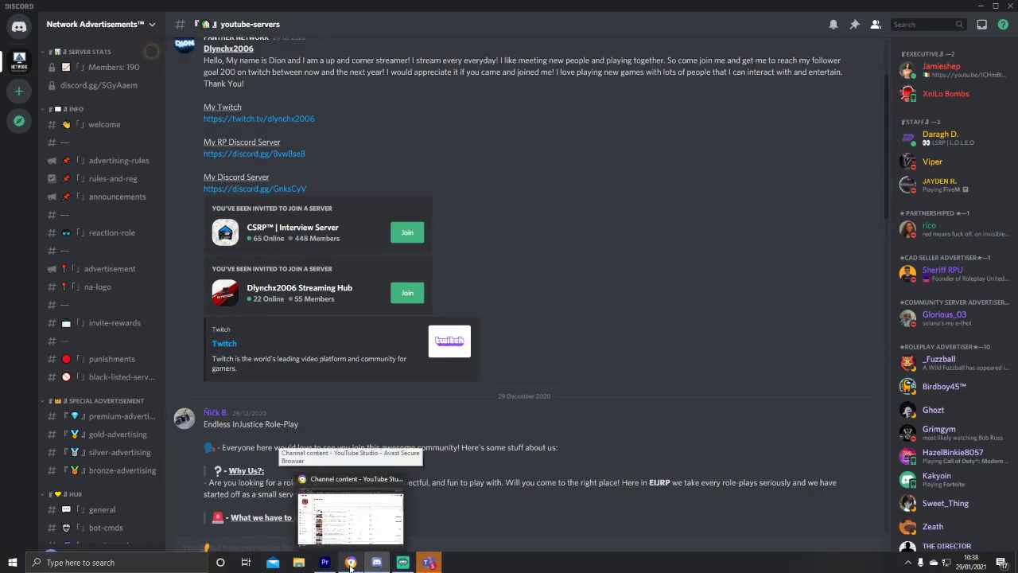
# Step: Search 'disbord' in a new Chrome tab and open the DISBOARD server list result
pyautogui.moveTo(332, 559)
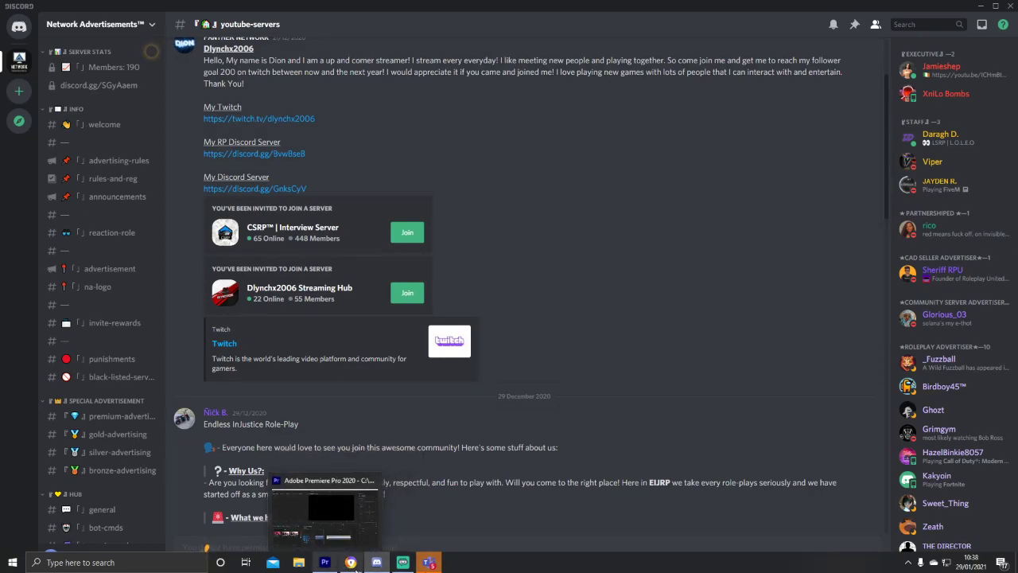
pyautogui.click(382, 501)
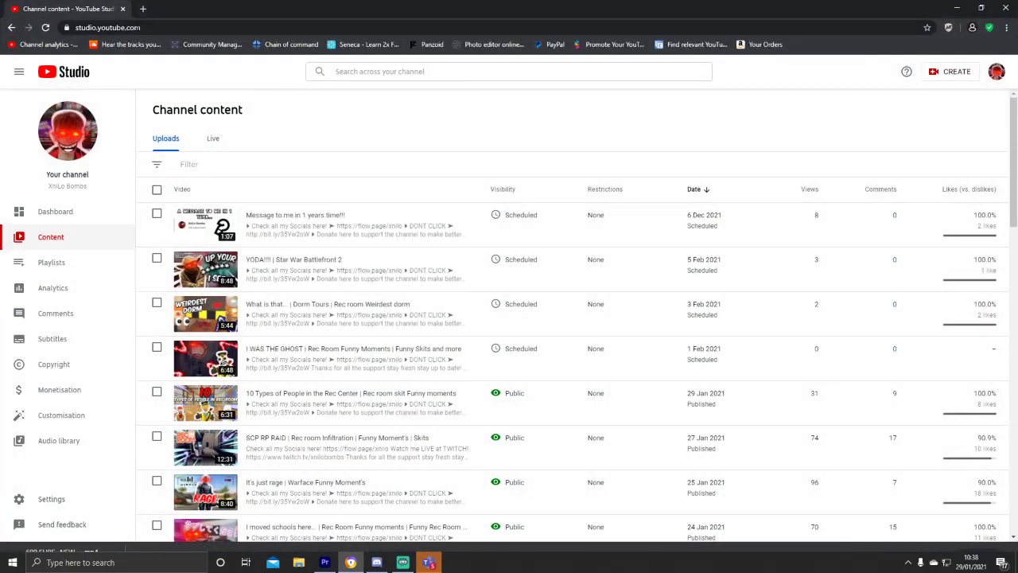
pyautogui.click(143, 9)
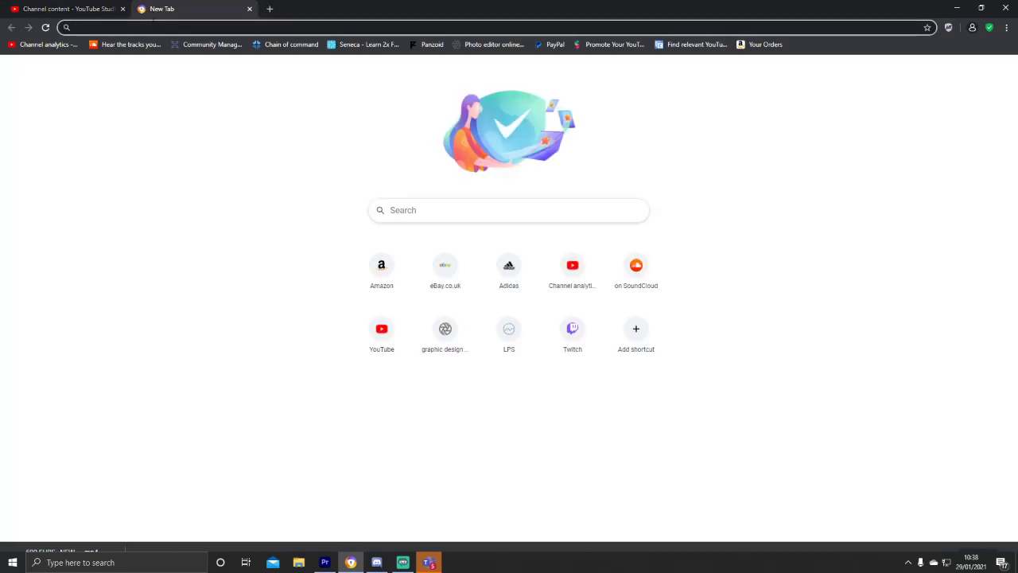
pyautogui.write('disvord')
pyautogui.press('BackSpace')
pyautogui.press('BackSpace')
pyautogui.press('BackSpace')
pyautogui.write('bord')
pyautogui.press('Return')
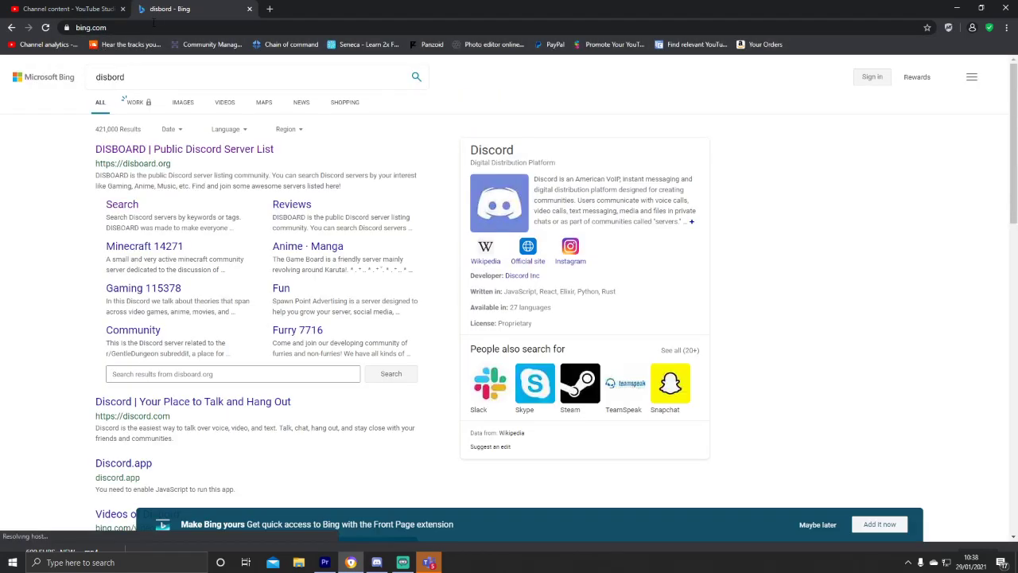
pyautogui.click(217, 151)
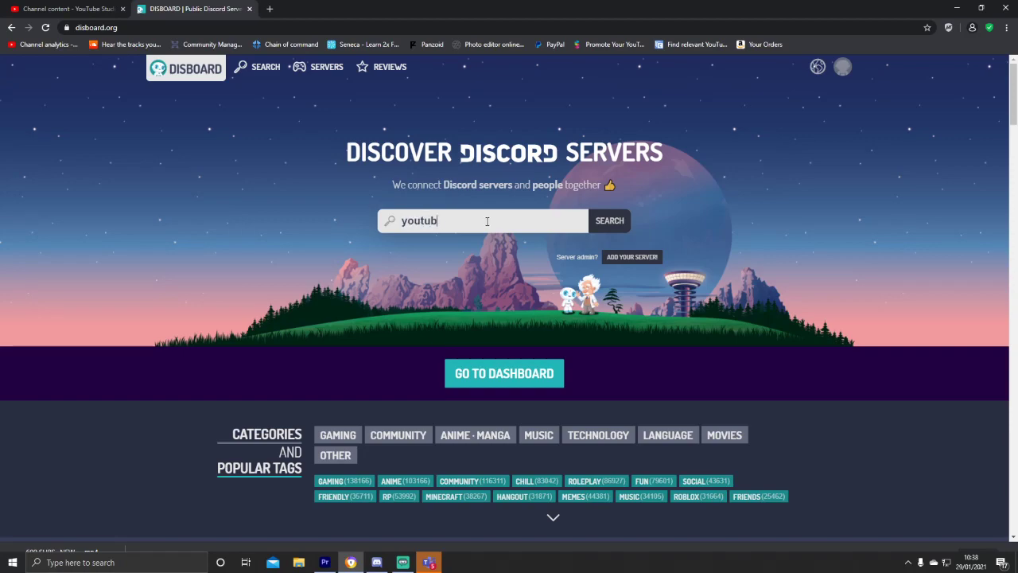
# Step: Search DISBOARD for 'youtube' servers and choose Join This Server on the NDL listing
pyautogui.press('Return')
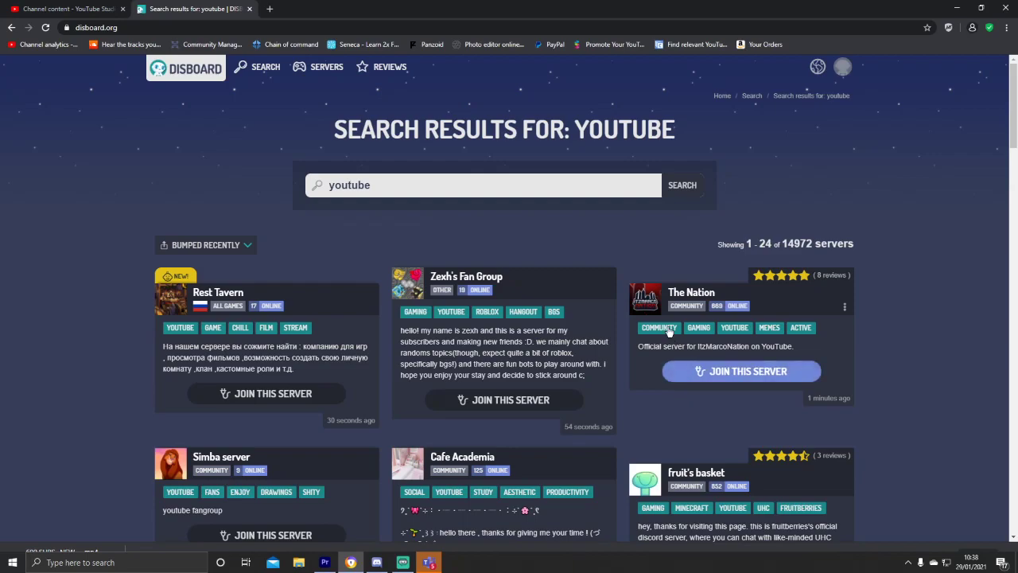
pyautogui.scroll(-3, 450, 350)
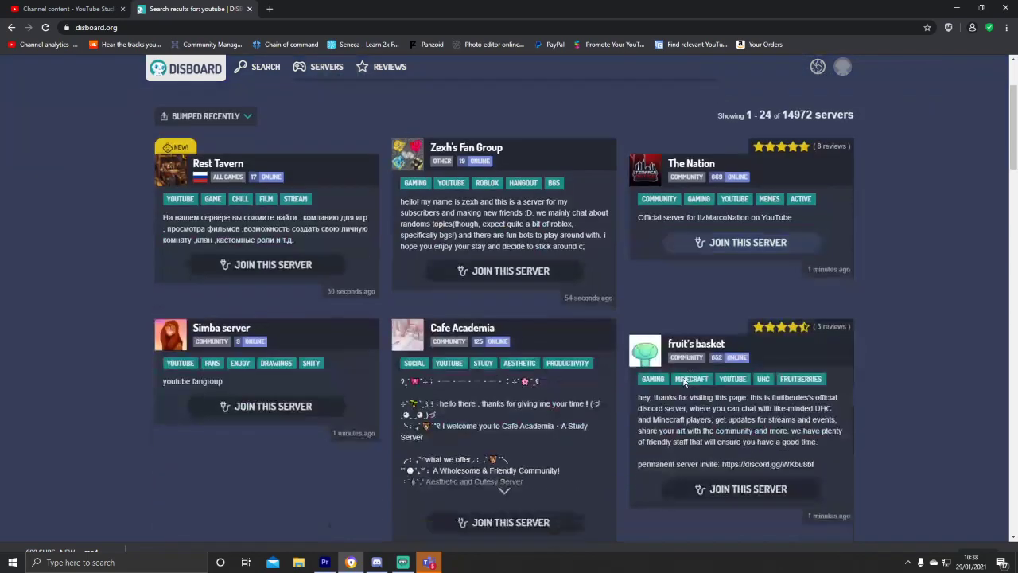
pyautogui.scroll(-7, 449, 350)
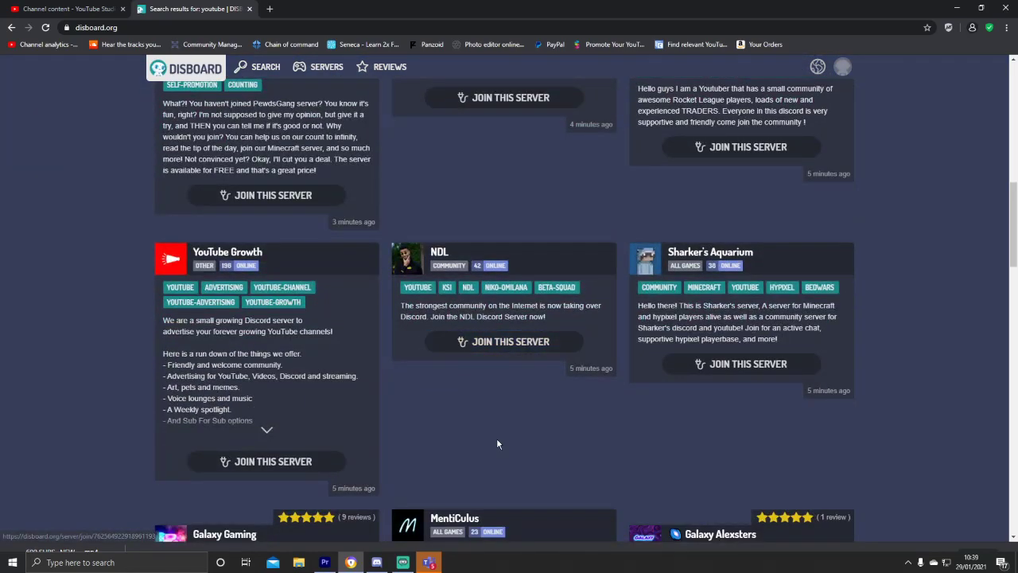
pyautogui.click(513, 341)
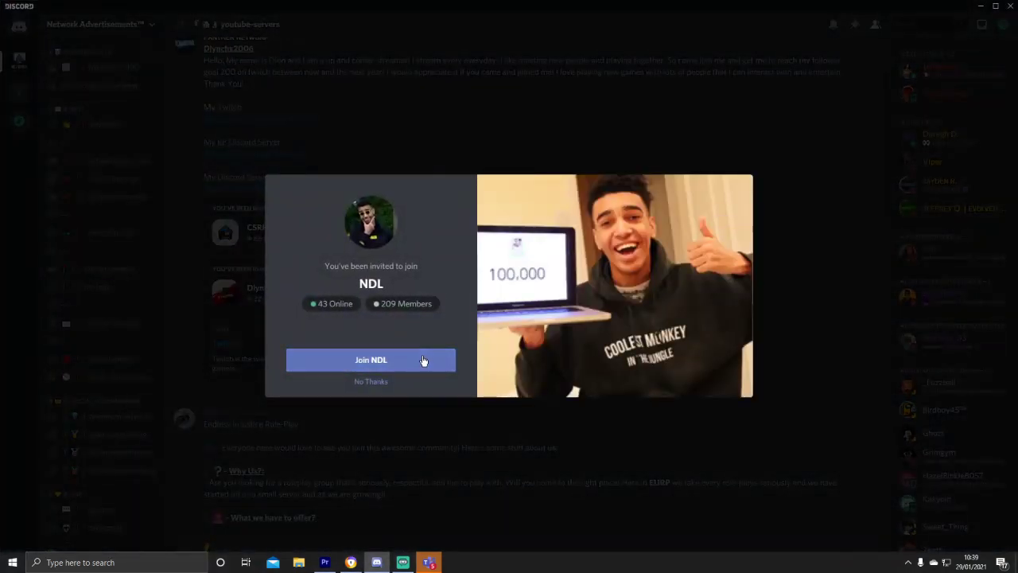
# Step: Accept the NDL invite and open its #welcome channel
pyautogui.click(421, 360)
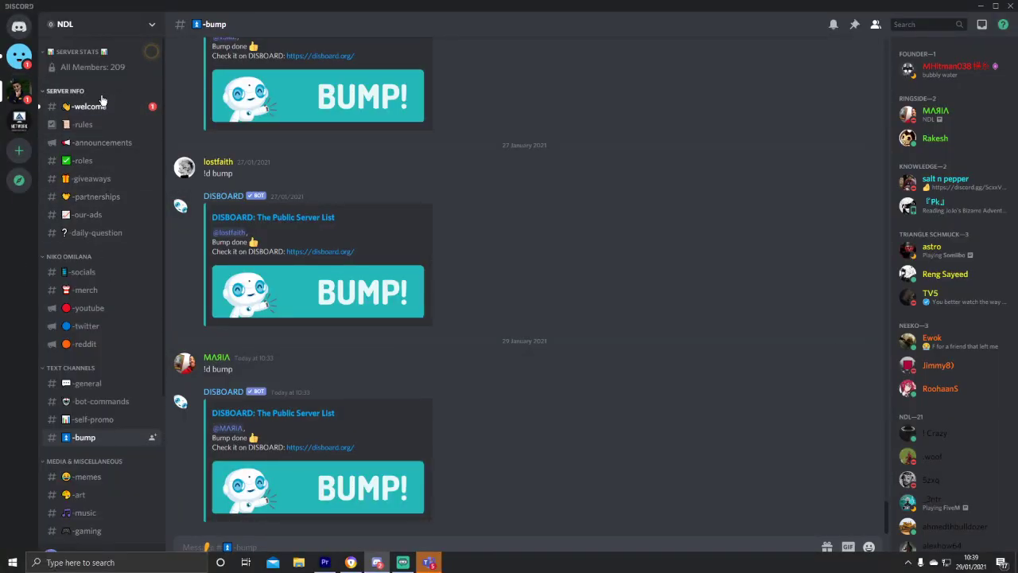
pyautogui.click(90, 106)
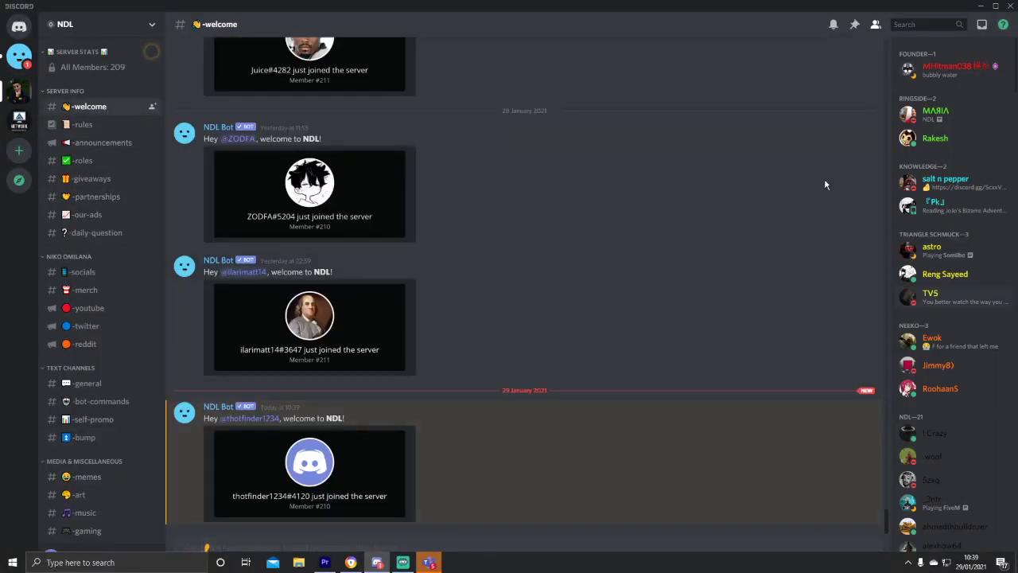